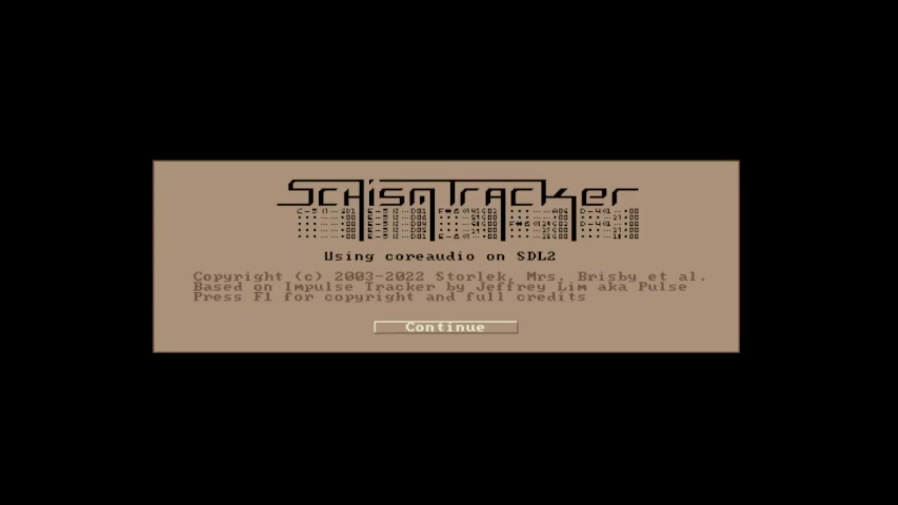
Step: Load Adlib patch 115, Steel Drums, into sample slot 01
key("Return")
key("F2")
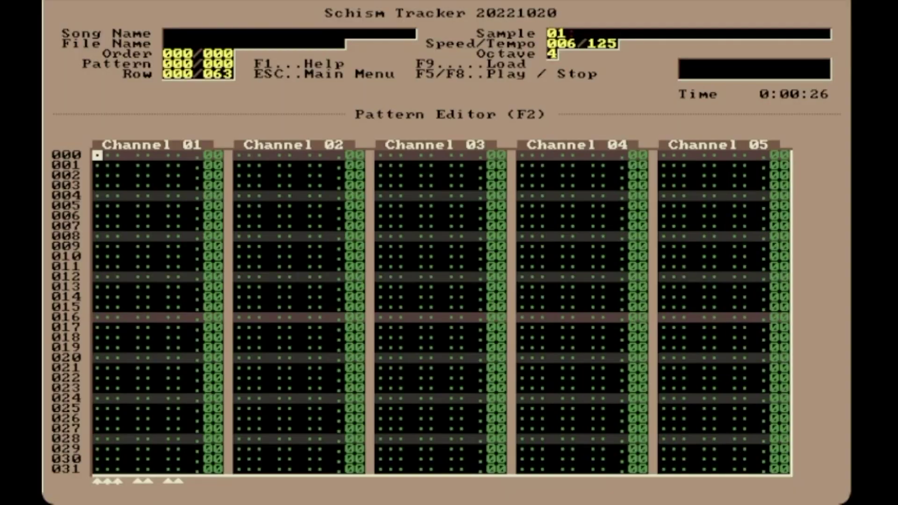
key("F3")
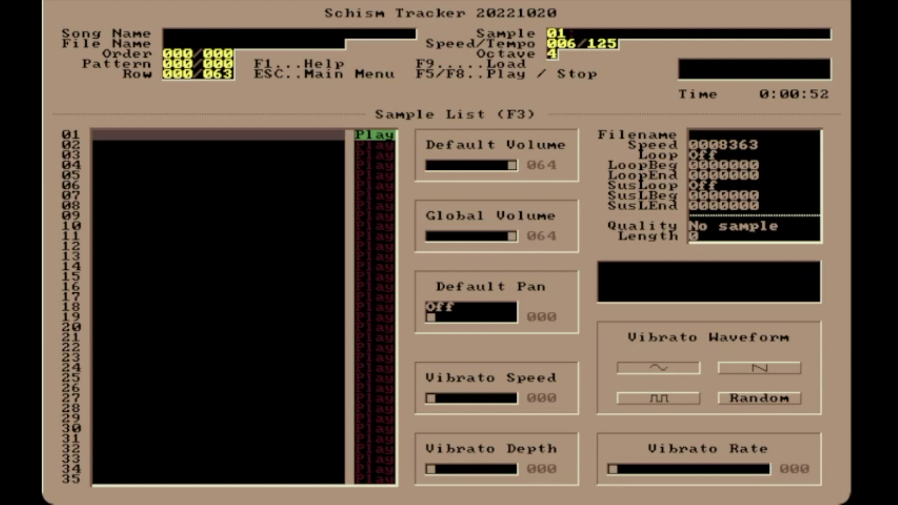
key("alt+shift+z")
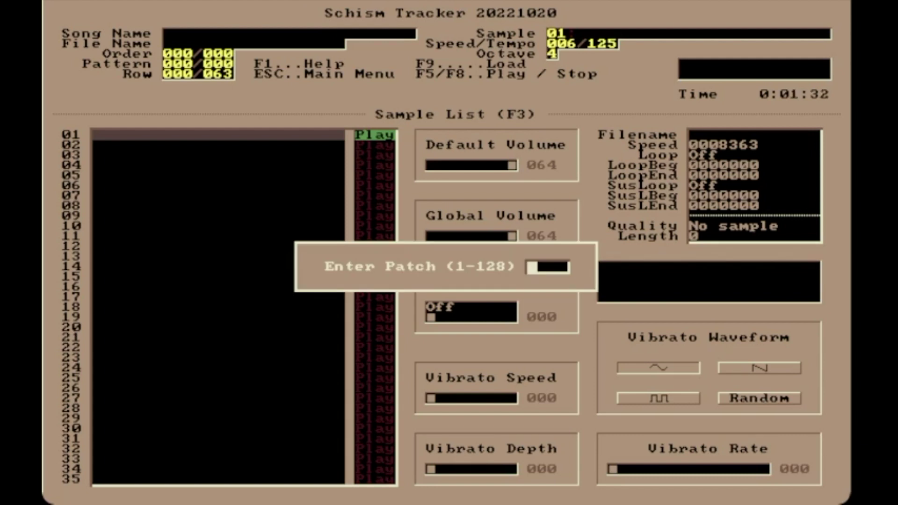
type("115")
key("Return")
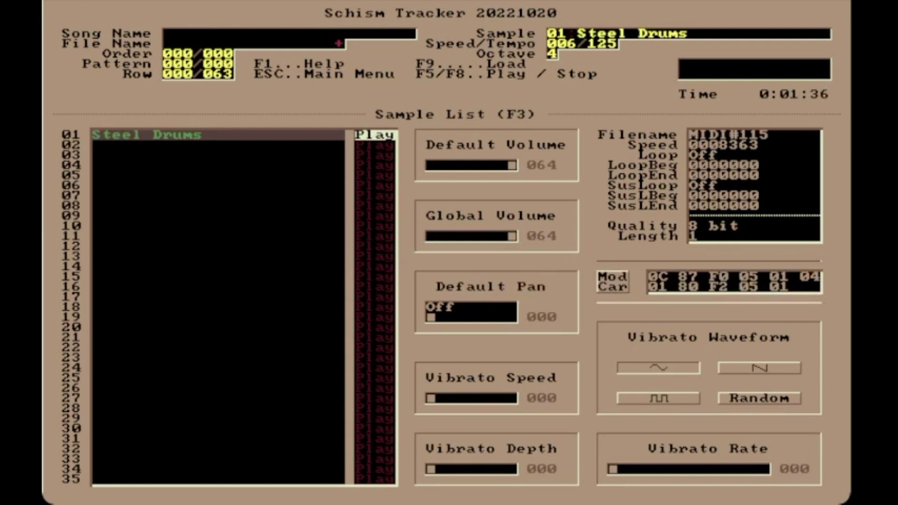
Step: Lower the octave to 2, audition the Steel Drums sample and view its Adlib instrument parameters
key("q")
key("KP_Divide")
key("KP_Divide")
key("q")
key("q")
key("q")
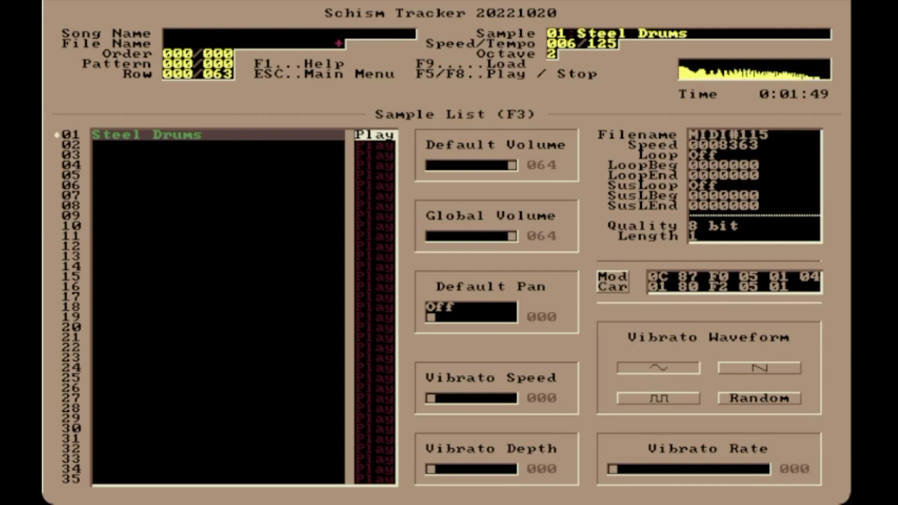
key("q")
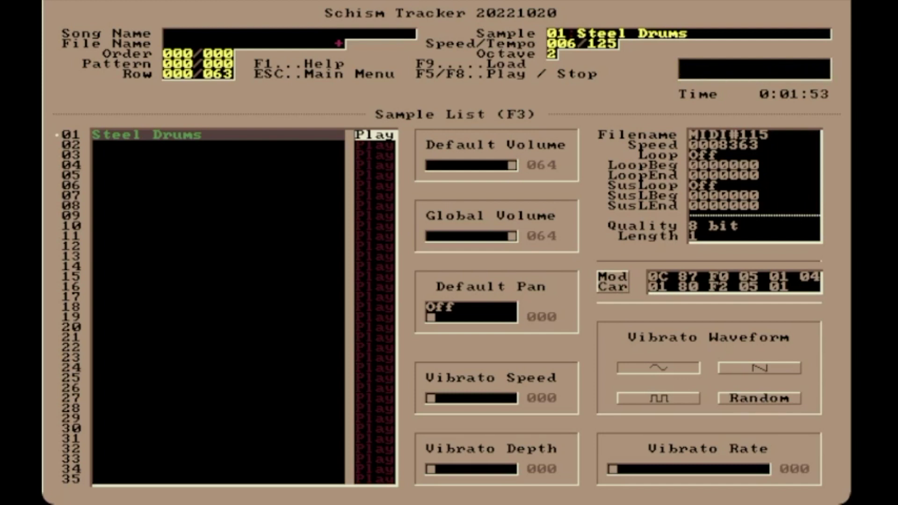
key("alt+z")
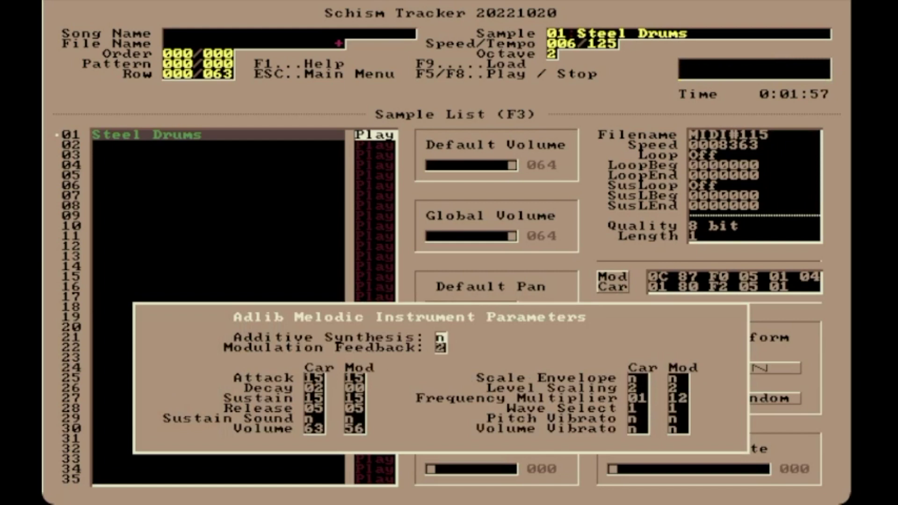
key("Escape")
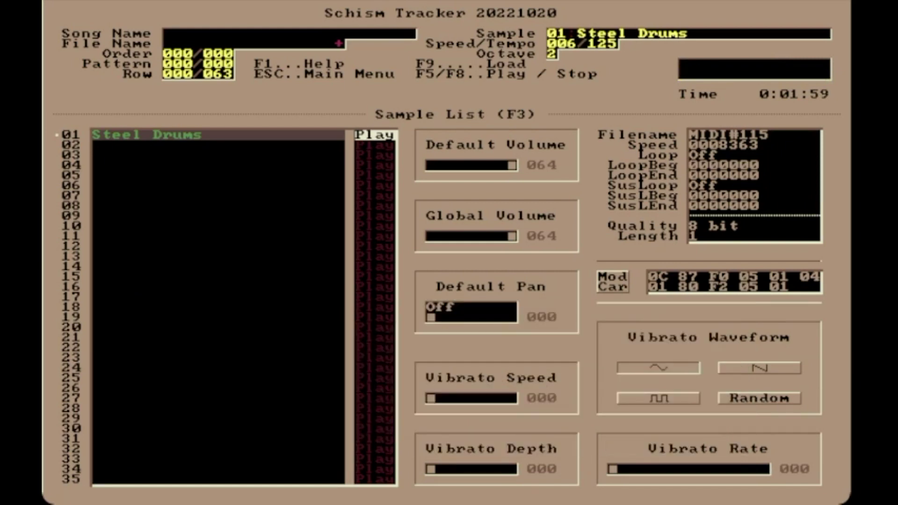
Step: Set the length of pattern 000 to 32 rows
key("F2")
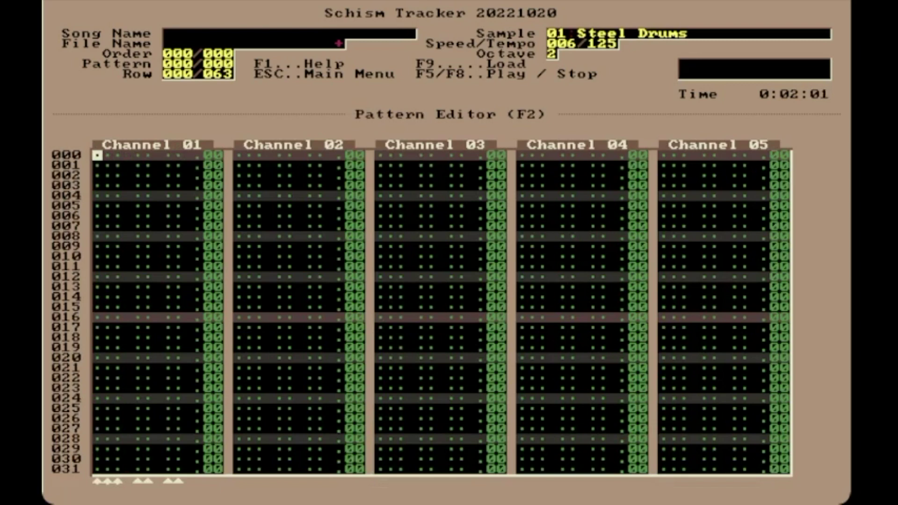
key("ctrl+f")
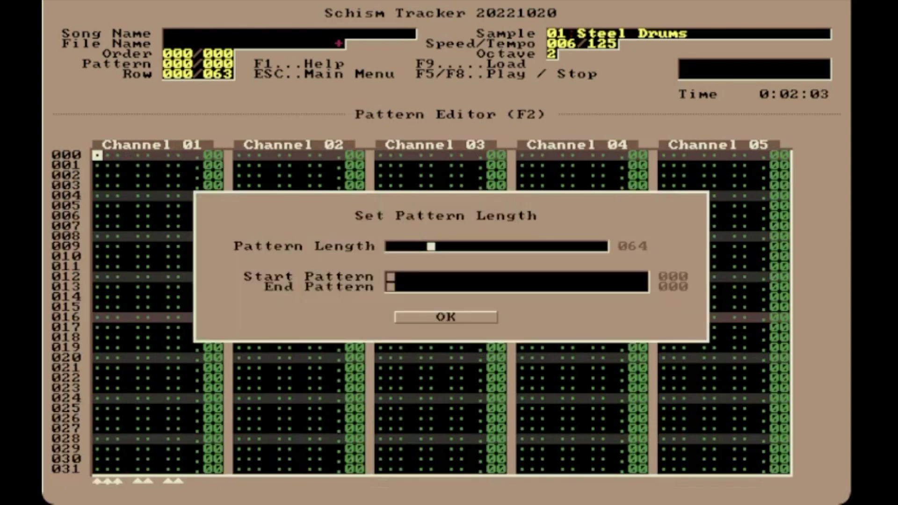
key("Left")
key("Left")
key("Left")
key("Left")
key("Left")
key("Left")
key("Left")
key("Left")
key("Left")
key("Left")
key("Left")
key("Left")
key("Left")
key("Left")
key("Left")
key("Left")
key("Left")
key("Left")
key("Left")
key("Left")
key("Return")
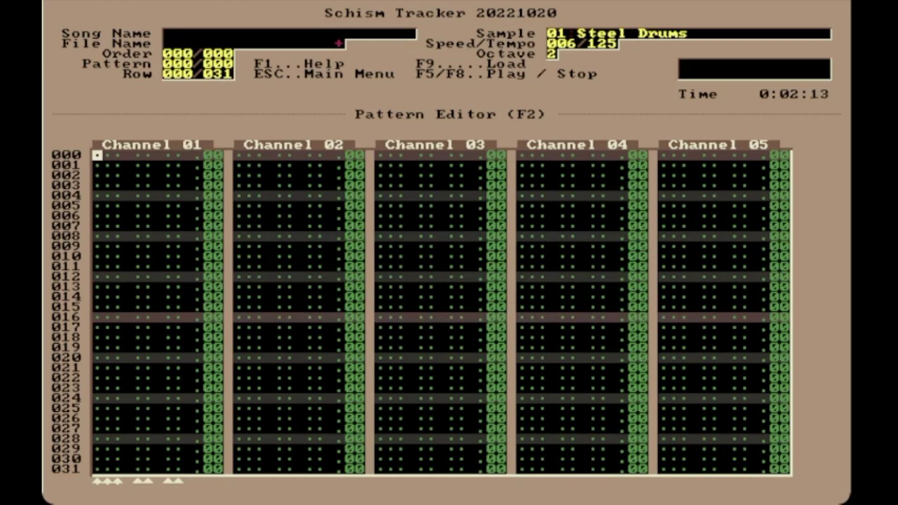
Step: With a cursor step of 4, enter C-2, E-2, E-2, C#2 twice in channel 01, from row 000 to row 028
key("alt+4")
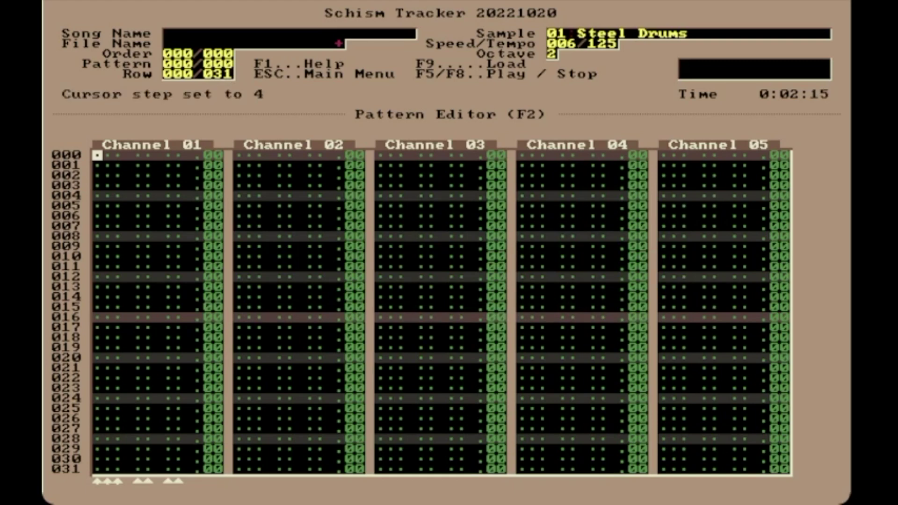
key("z")
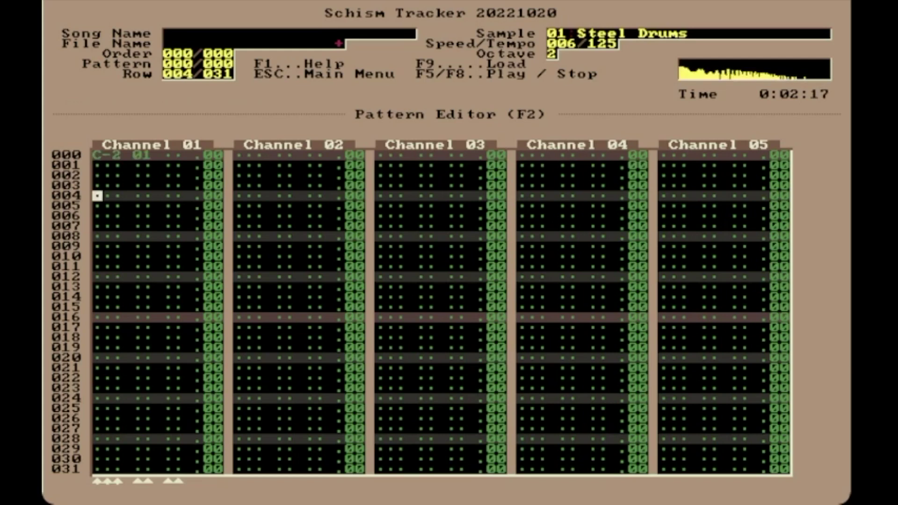
key("c")
key("c")
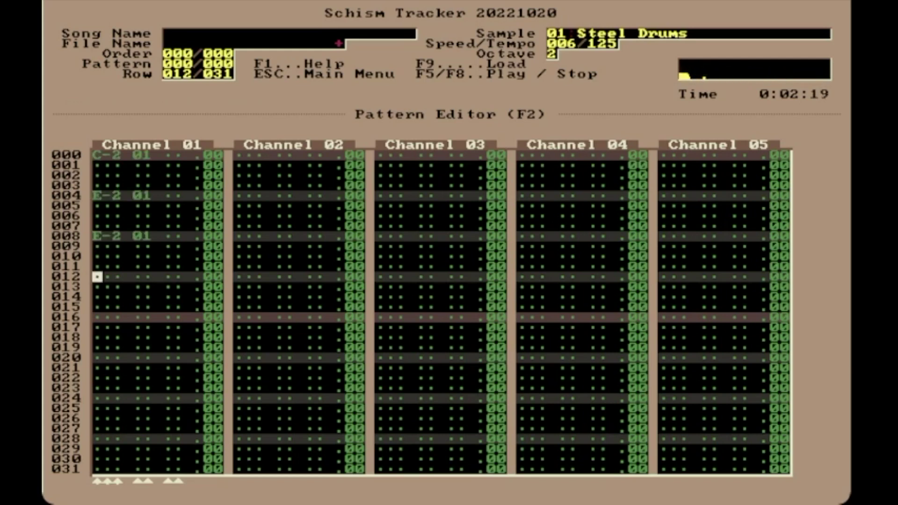
key("s")
key("z")
key("c")
key("c")
key("s")
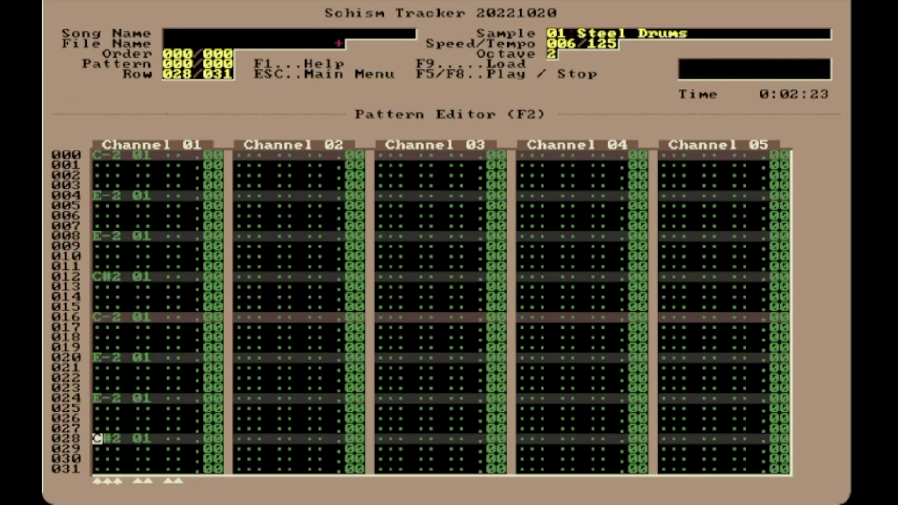
Step: Set the Steel Drums modulation feedback to 7 in the Adlib parameters while the song plays
key("F3")
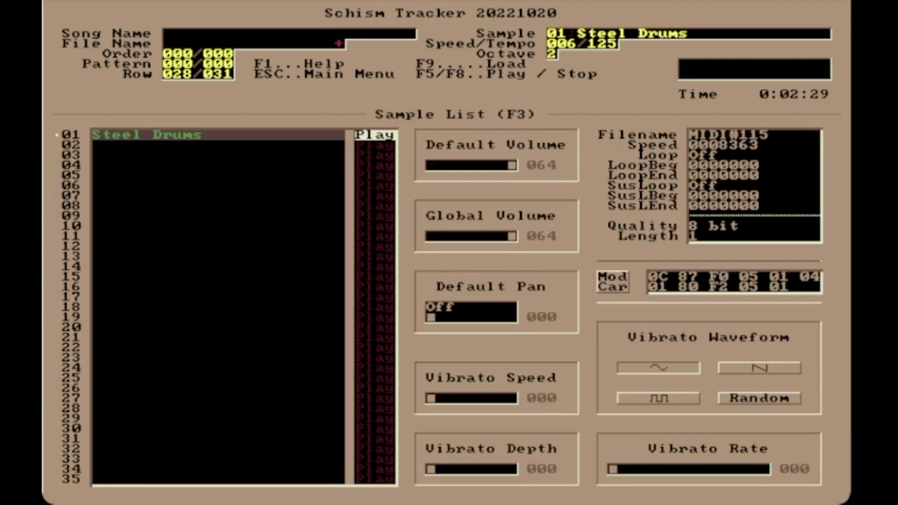
key("alt+z")
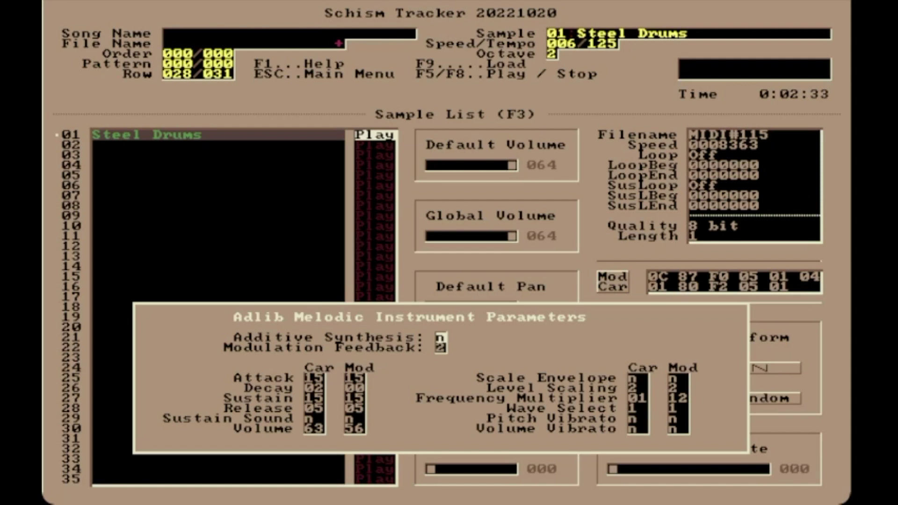
key("Down")
key("F5")
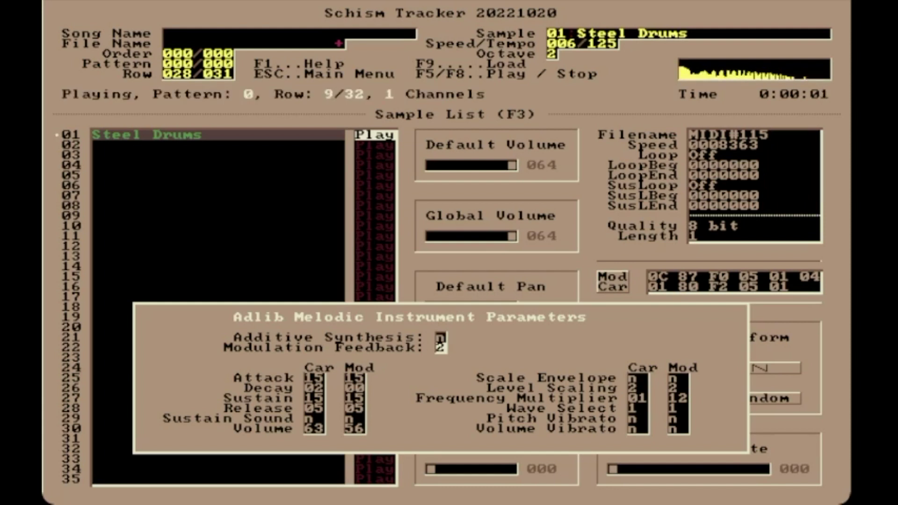
key("plus")
key("plus")
key("plus")
key("plus")
key("plus")
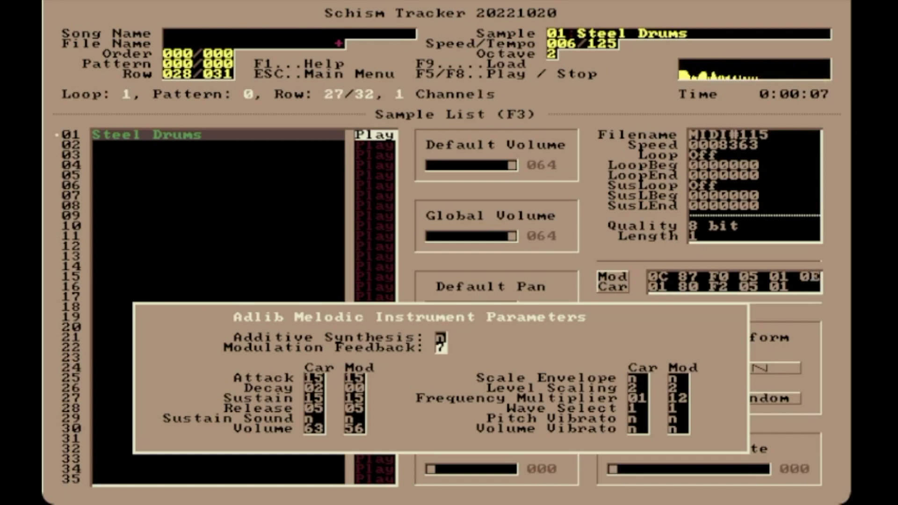
Step: Set the carrier's decay to 5 and volume to 53, and the modulator's attack to 5 and decay to 1
key("Down")
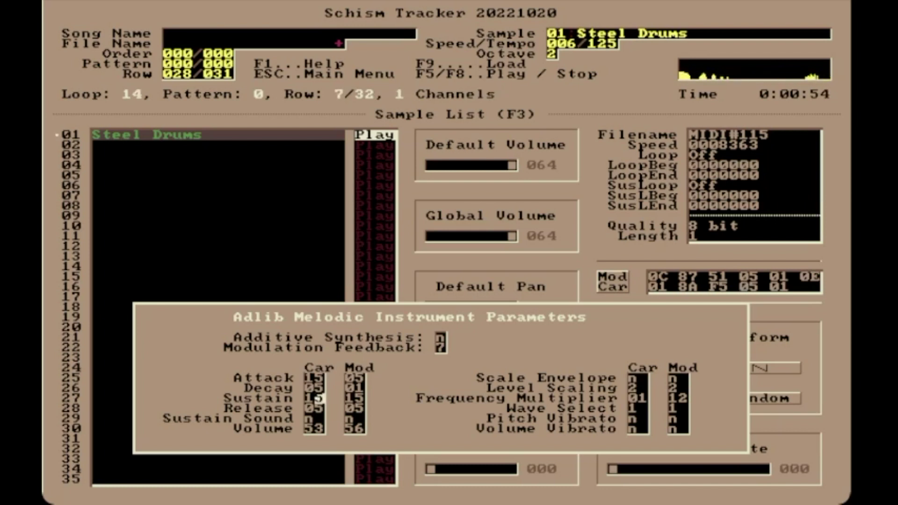
key("Up")
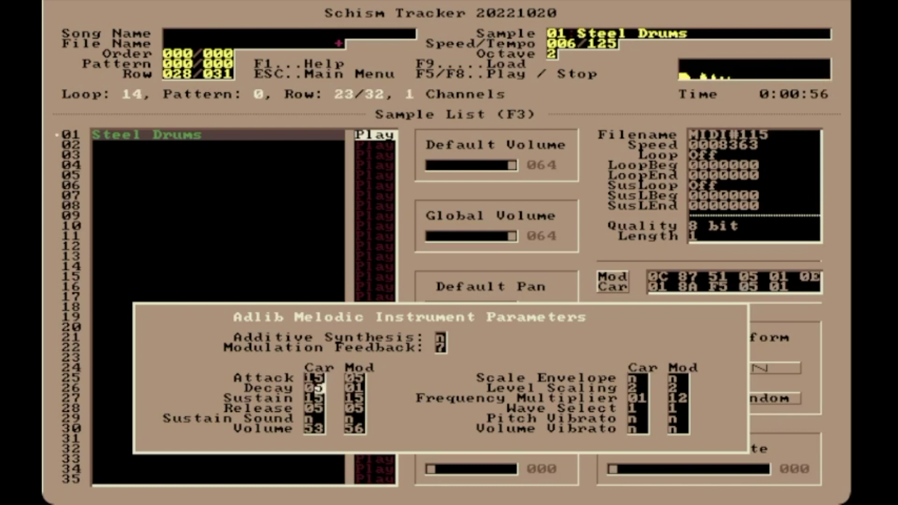
key("Left")
key("Down")
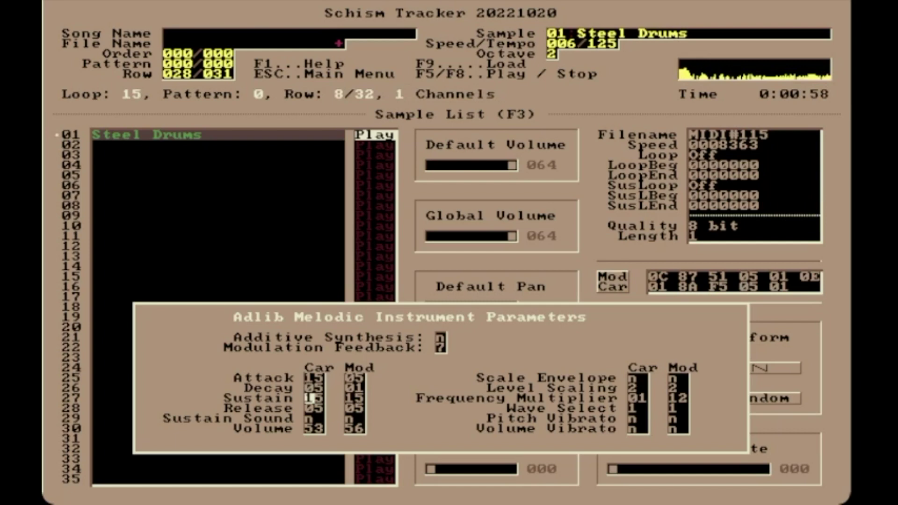
key("Escape")
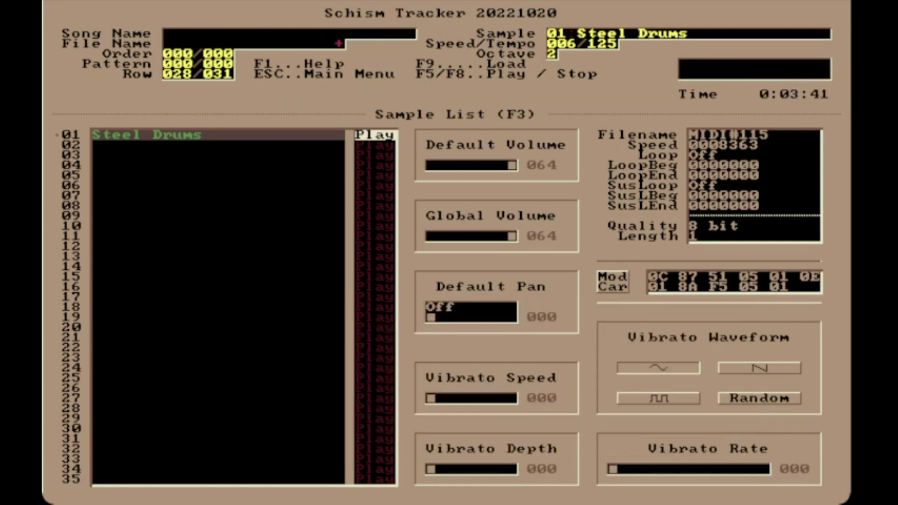
Step: Assign pattern 000 to order 000 in the order list
key("F11")
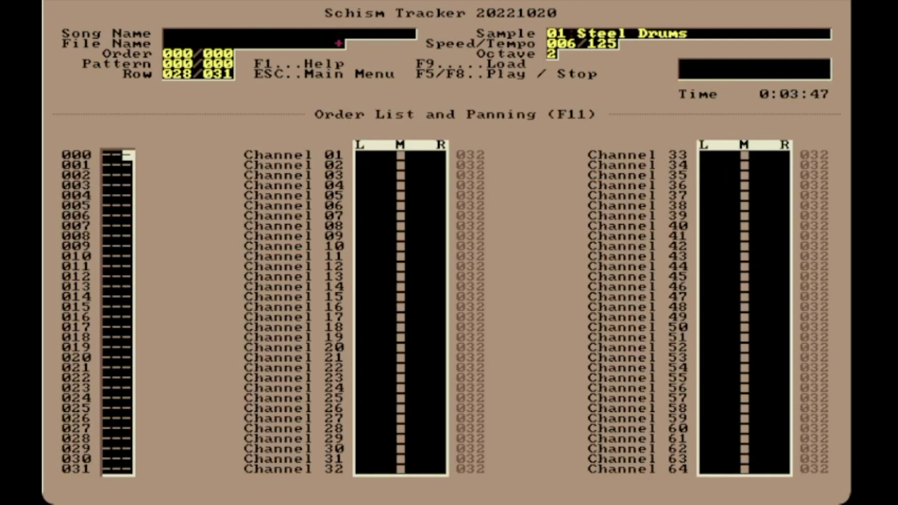
type("000")
key("Up")
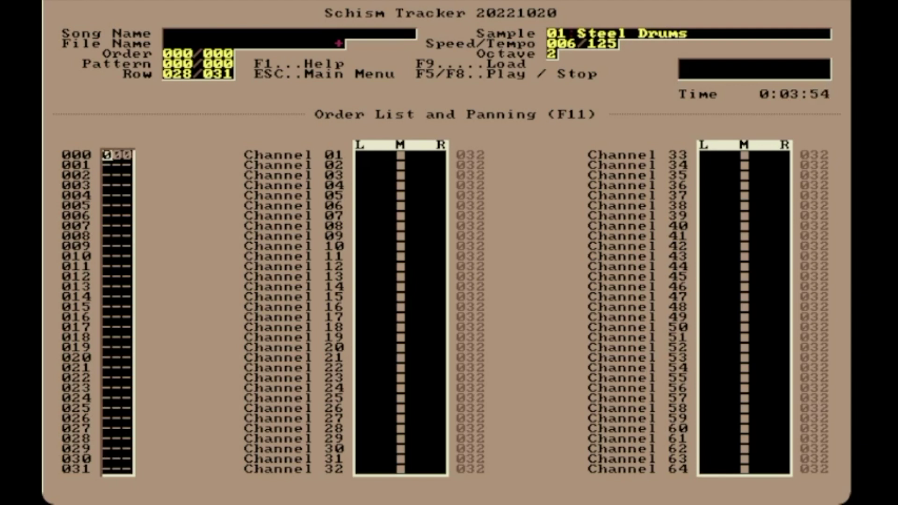
Step: Render pattern 000 to sample 01, replacing the current sample
key("ctrl+o")
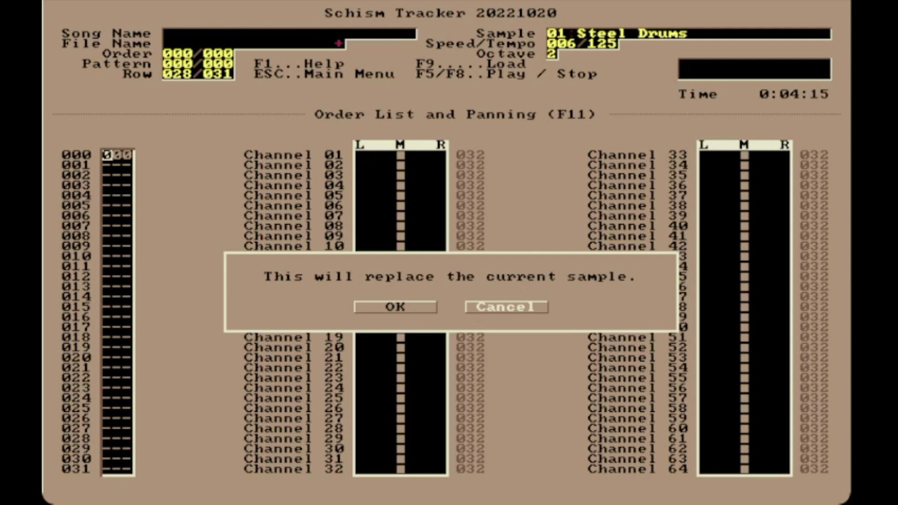
key("Left")
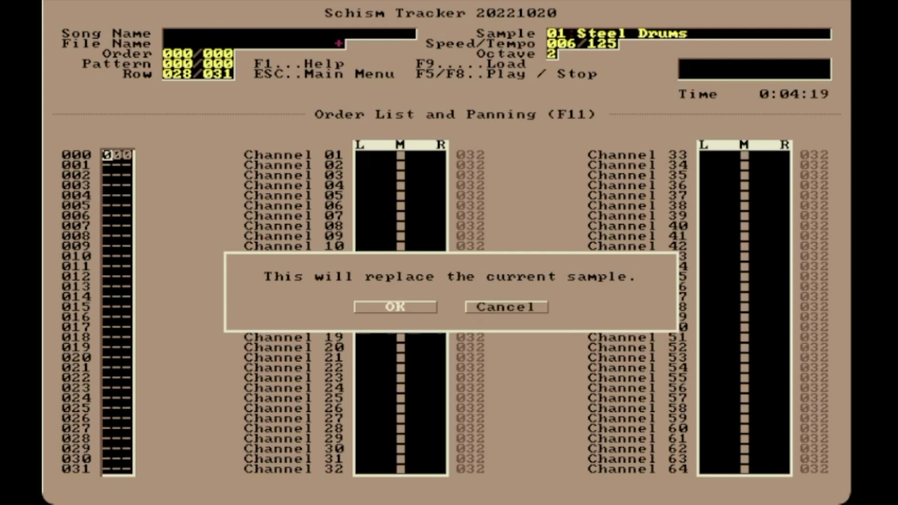
key("Return")
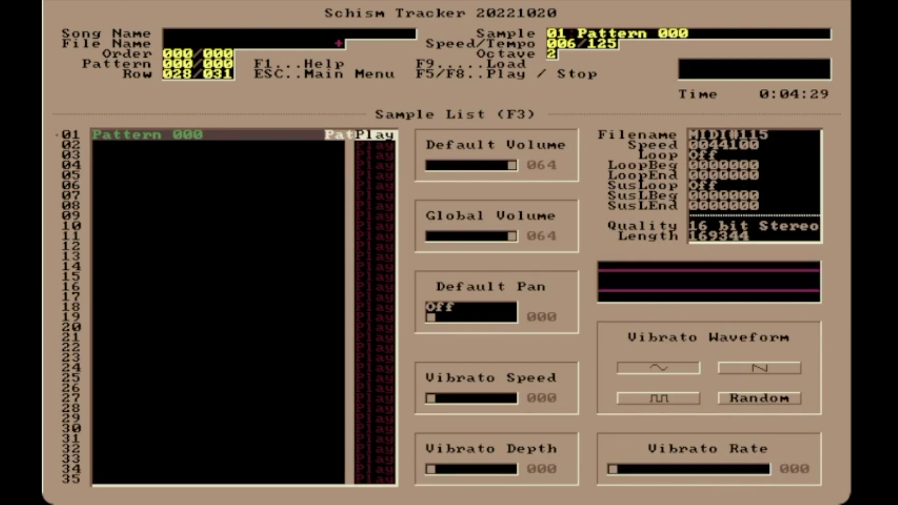
Step: Amplify the rendered pattern sample twice, the first time by 400%, and audition the result
key("alt+m")
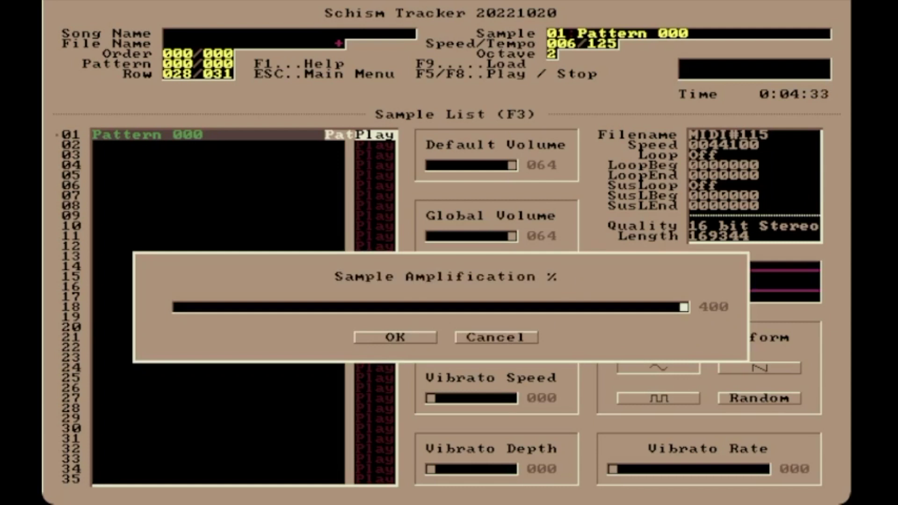
key("Return")
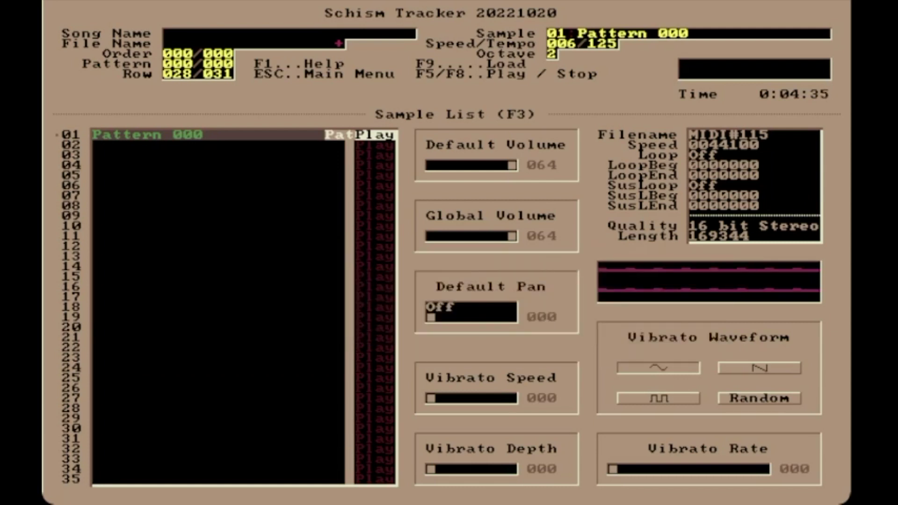
key("z")
key("z")
key("alt+m")
key("Return")
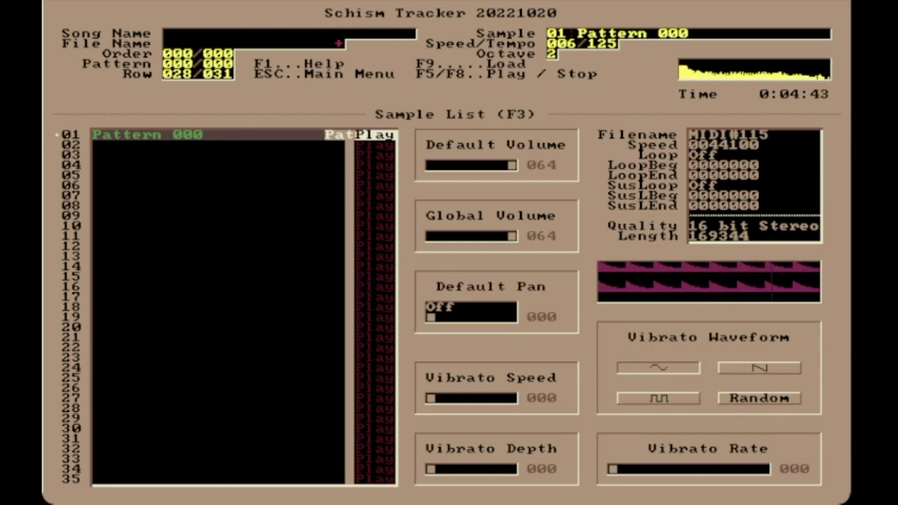
key("F8")
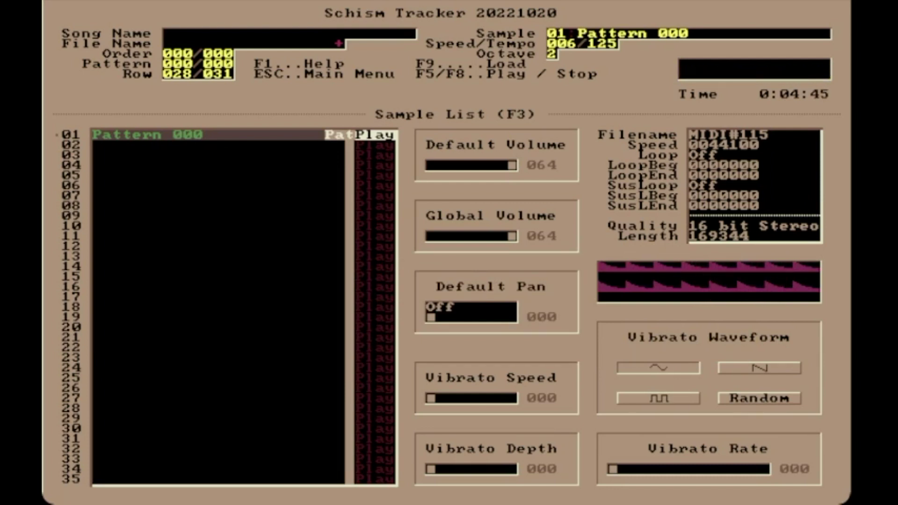
key("q")
key("q")
key("q")
Step: Start exporting sample 01 and replace the export filename with "fm synth"
key("alt+t")
key("Right")
key("Right")
key("Right")
key("Right")
key("Right")
key("Right")
key("Right")
key("Right")
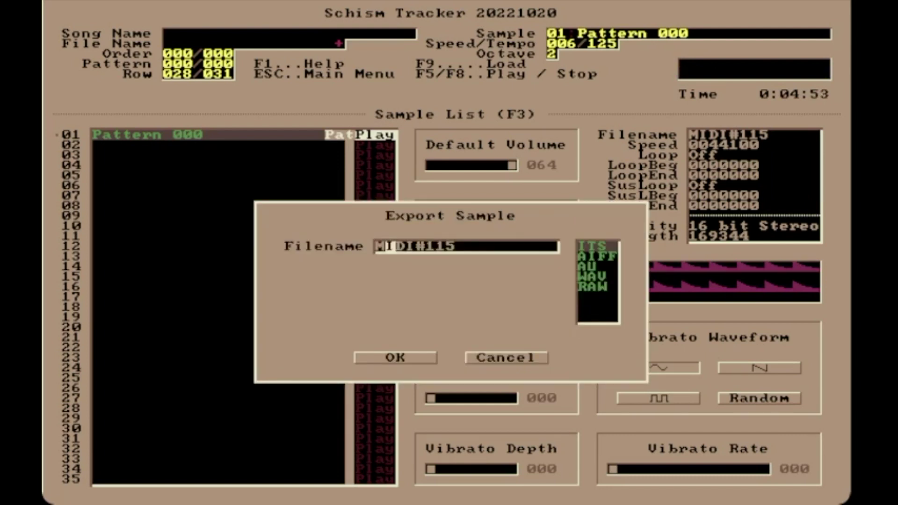
key("BackSpace")
key("BackSpace")
key("BackSpace")
key("BackSpace")
key("BackSpace")
key("BackSpace")
key("BackSpace")
key("BackSpace")
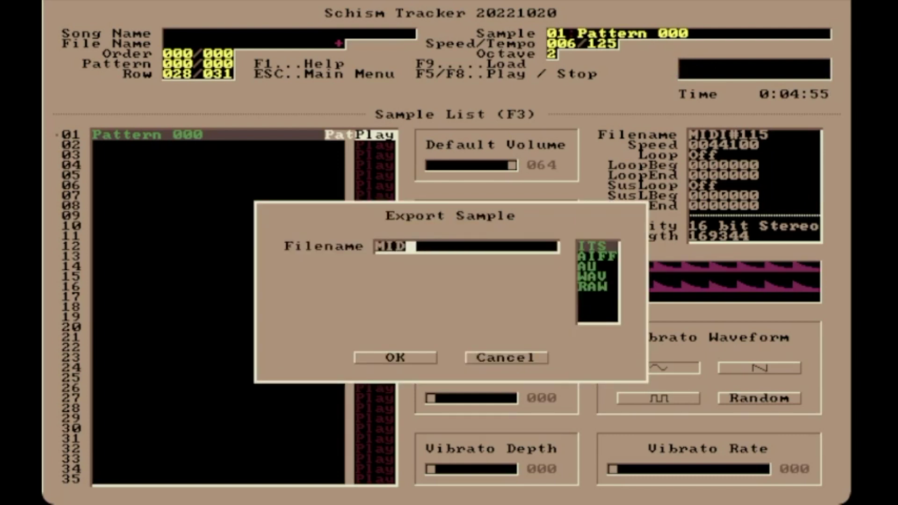
type("f")
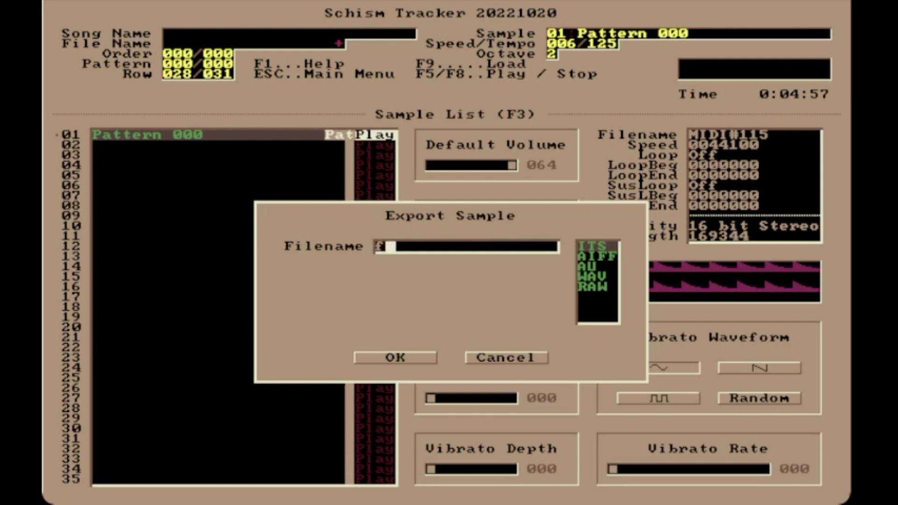
type("m synth")
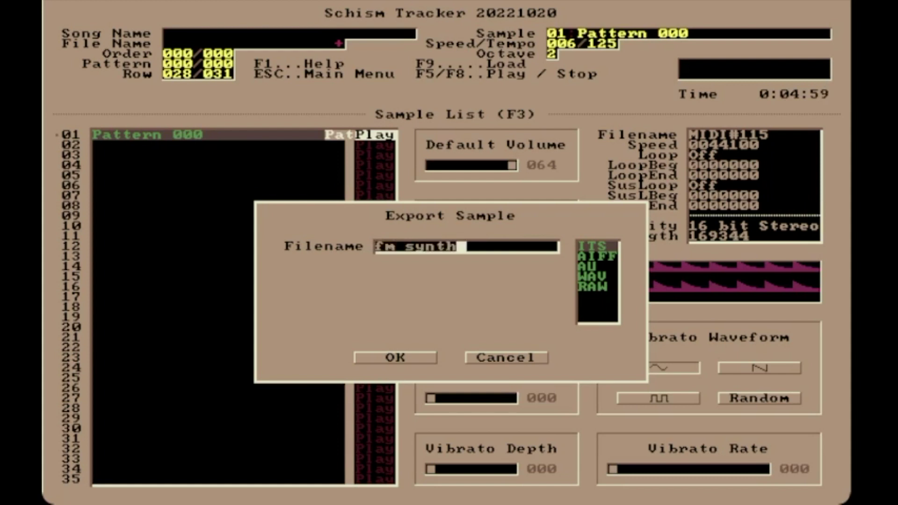
Step: Choose WAV as the export format and complete the sample export
key("Tab")
key("Down")
key("Down")
key("Down")
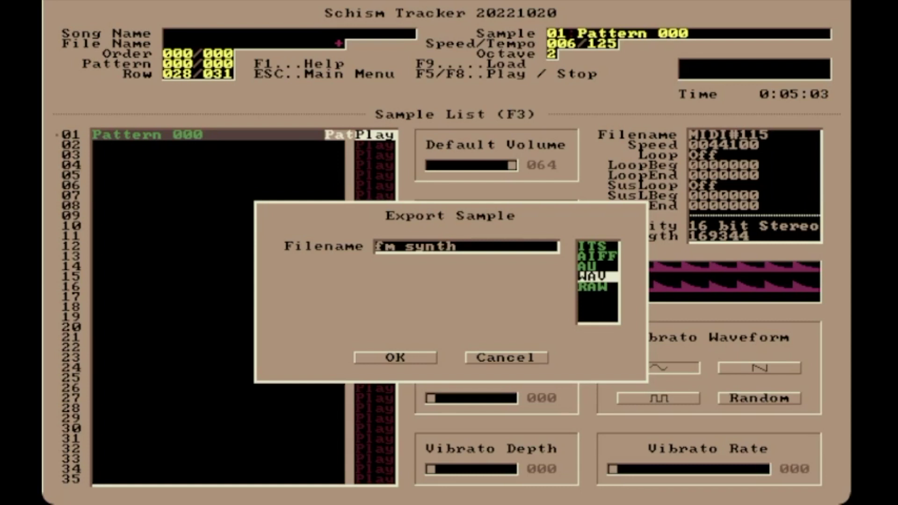
key("Return")
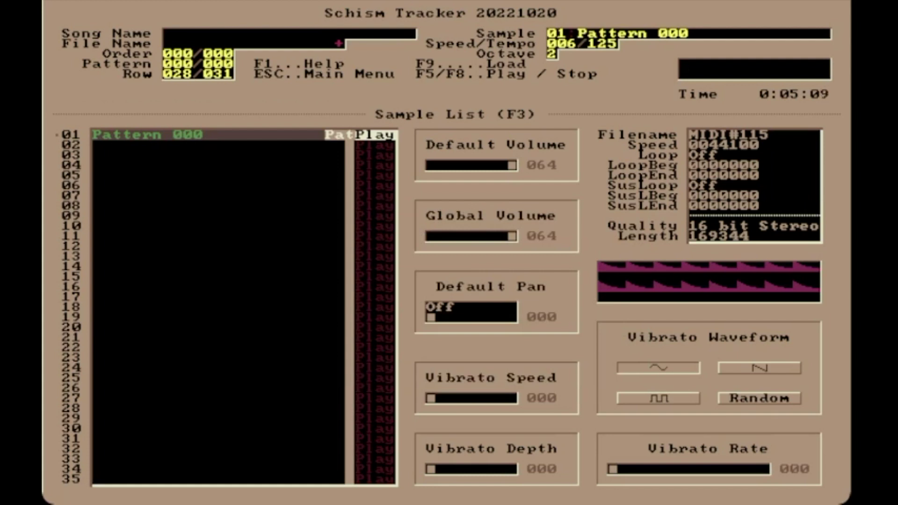
Step: Examine the song's directory configuration for the folder where samples are stored, then return to the pattern
key("F12")
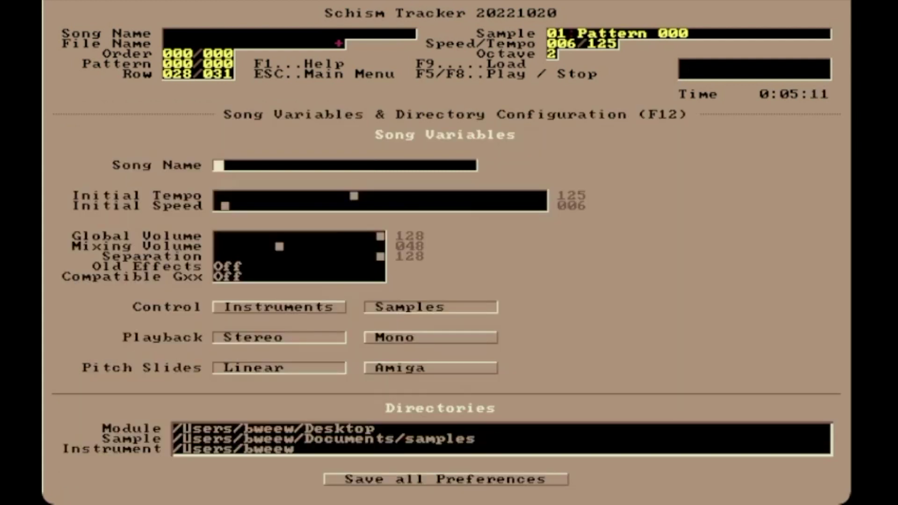
key("Down")
key("Down")
key("Down")
key("Down")
key("Down")
key("Down")
key("Down")
key("Down")
key("Down")
key("Down")
key("Down")
key("Down")
key("Down")
key("Up")
key("F2")
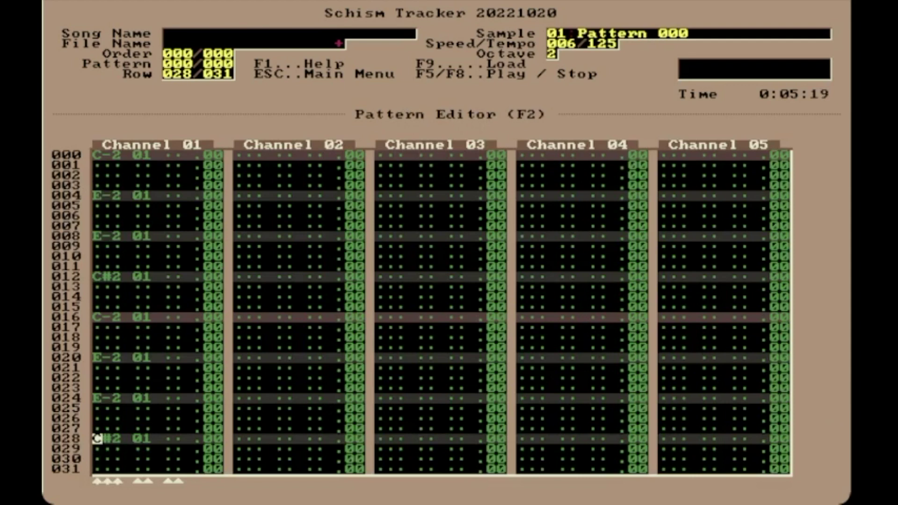
Step: Load the exported "fm synth" file into empty sample slot 02, using only the left stereo channel
key("F3")
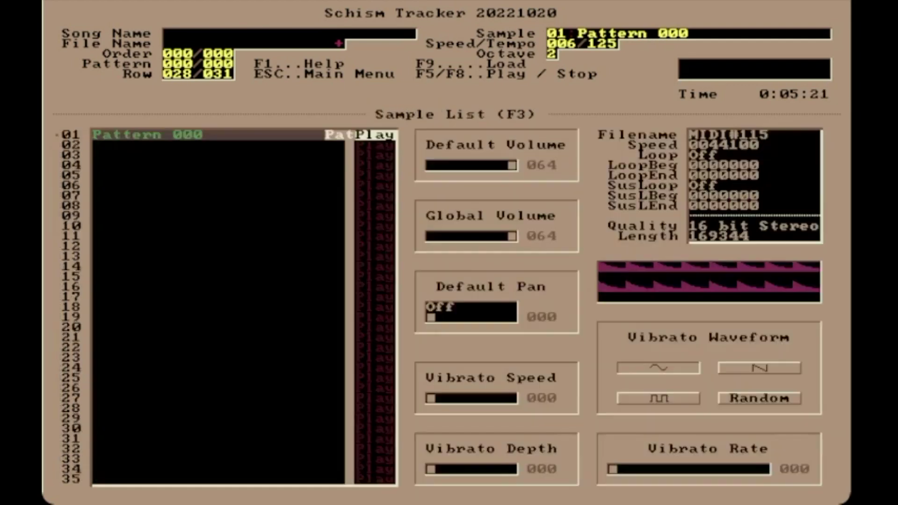
key("Down")
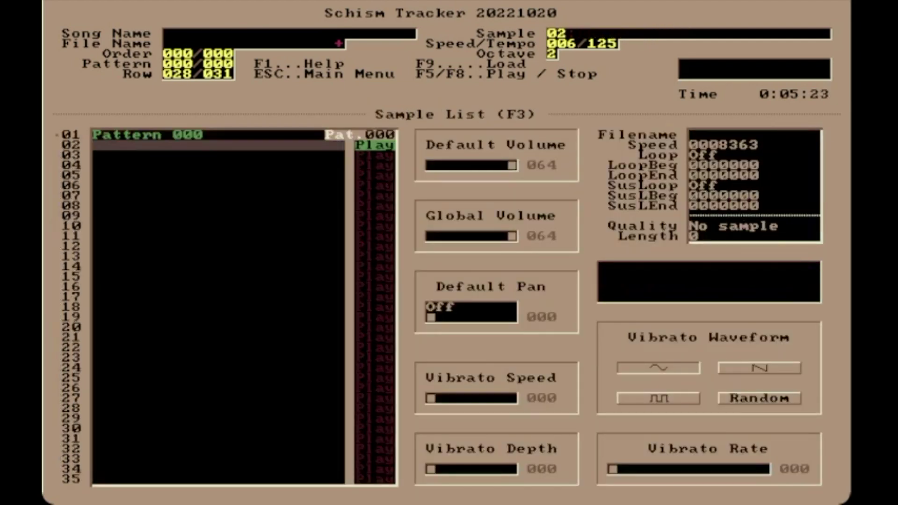
key("Return")
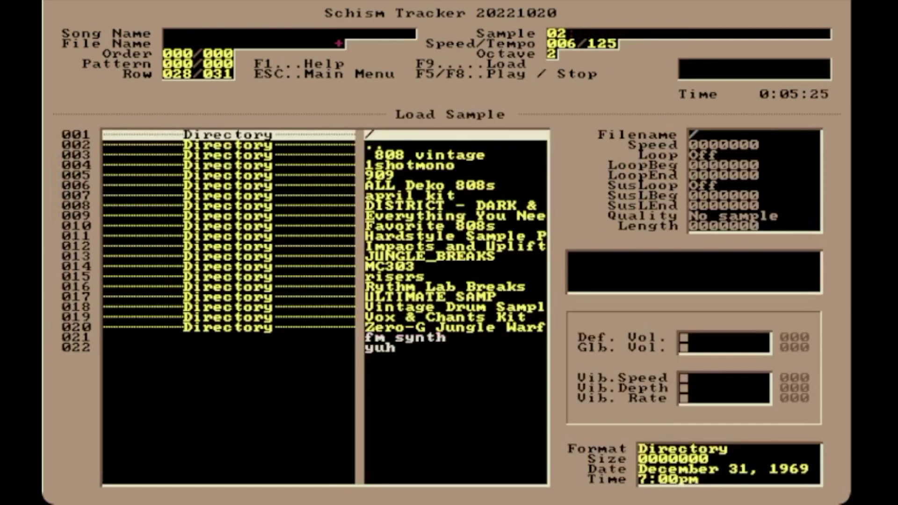
key("Down")
key("Down")
key("Down")
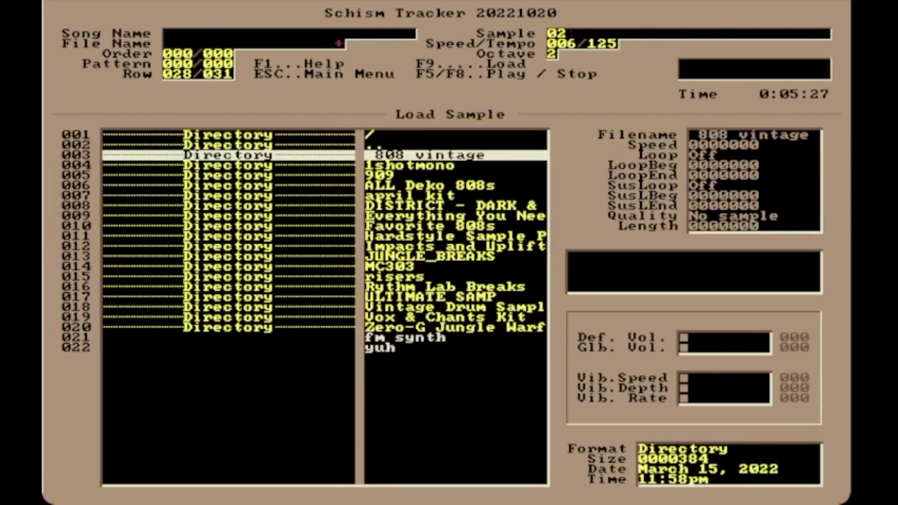
key("Down")
key("Down")
key("Down")
key("Down")
key("Down")
key("Down")
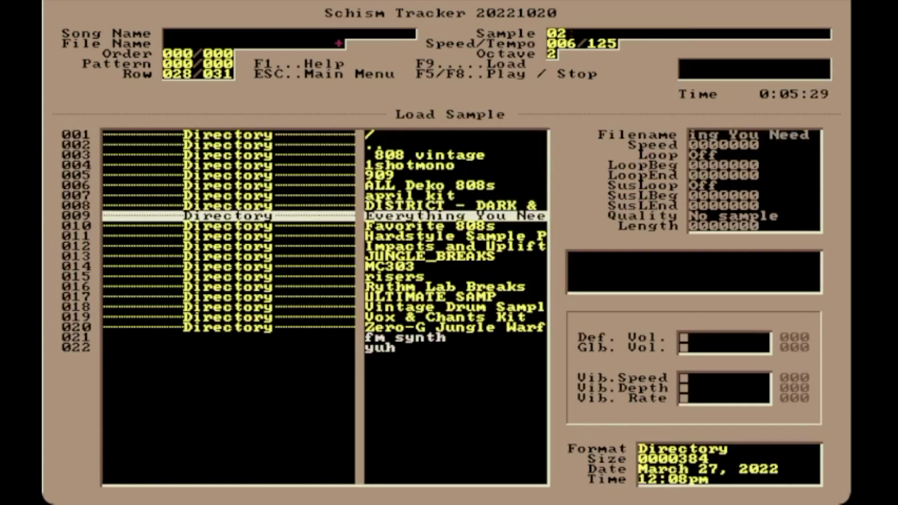
key("Down")
key("Down")
key("Down")
key("Down")
key("Down")
key("Down")
key("Down")
key("Down")
key("Down")
key("Down")
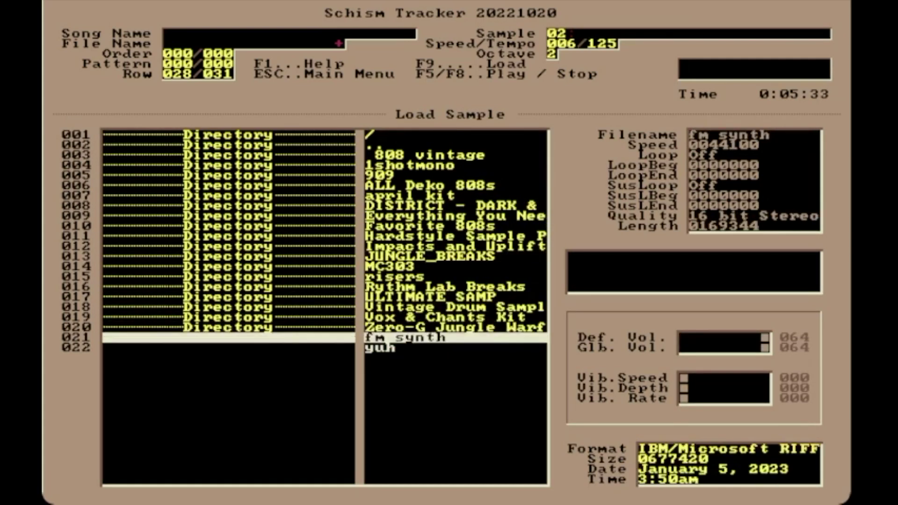
key("Return")
key("Left")
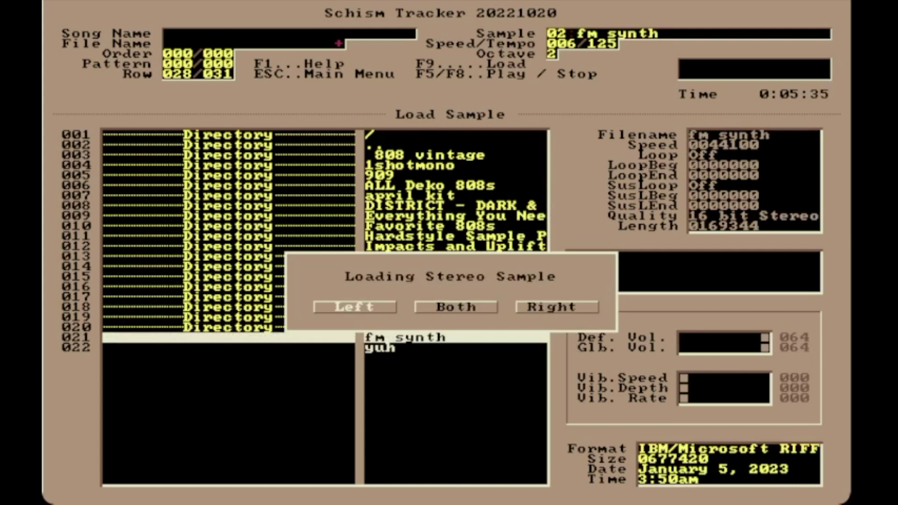
key("Return")
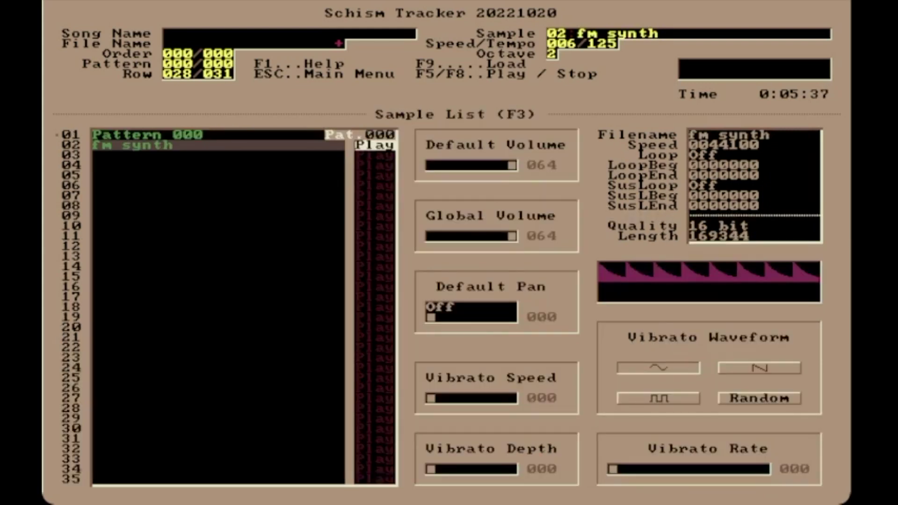
Step: Audition the loaded fm synth sample in slot 02
key("Up")
key("Down")
key("Up")
key("Down")
key("q")
key("q")
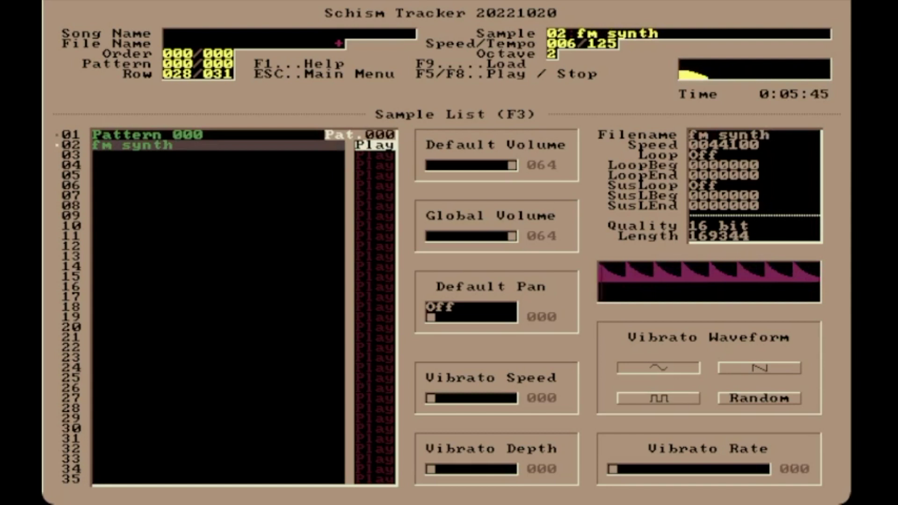